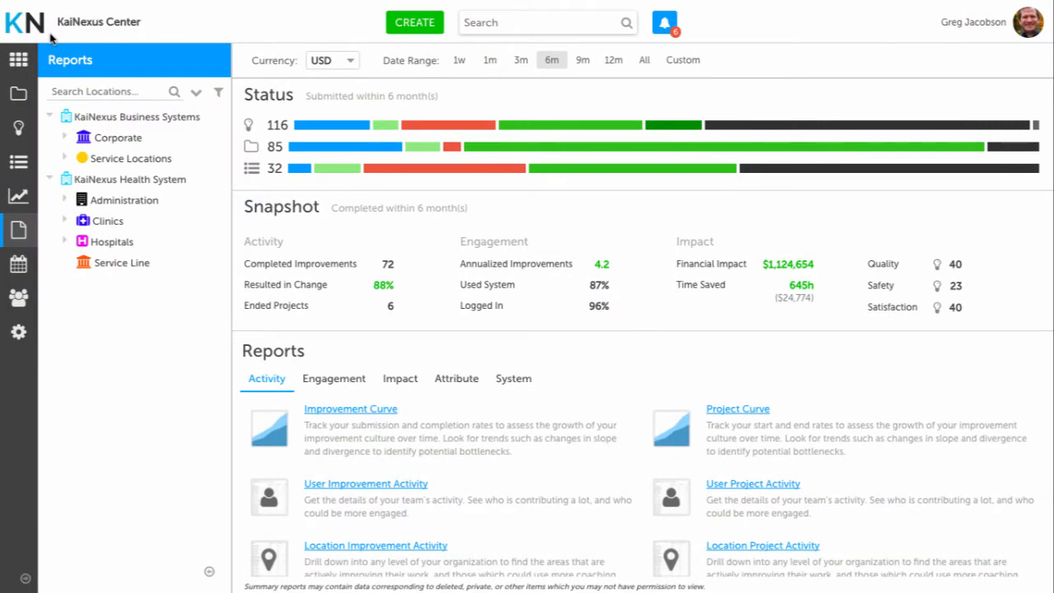
View the Attribute Summary report for the entire organization and close it.
{"action": "left_click", "coordinate": [450, 381]}
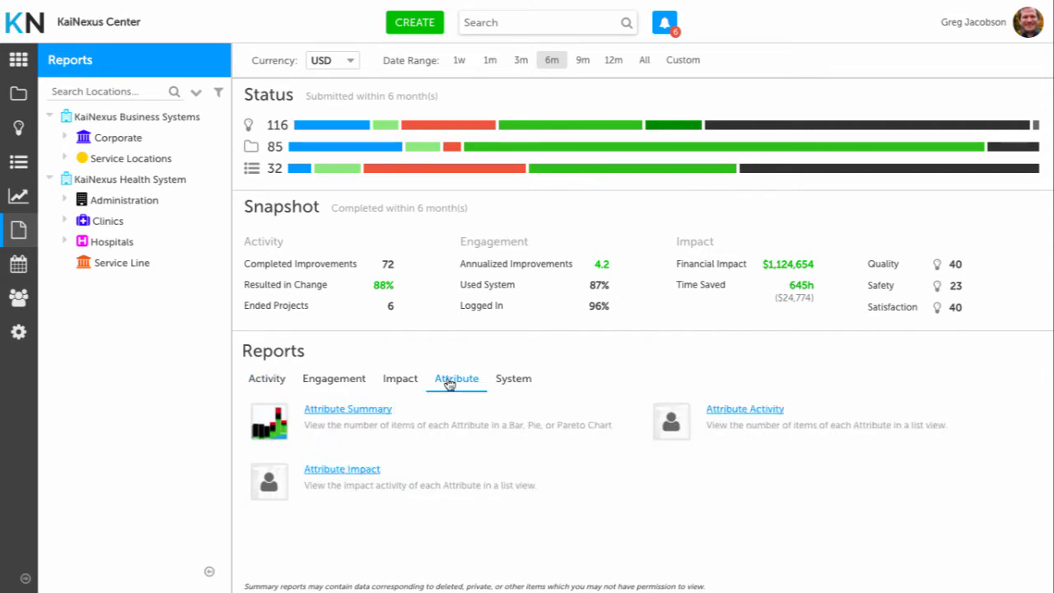
{"action": "left_click", "coordinate": [377, 411]}
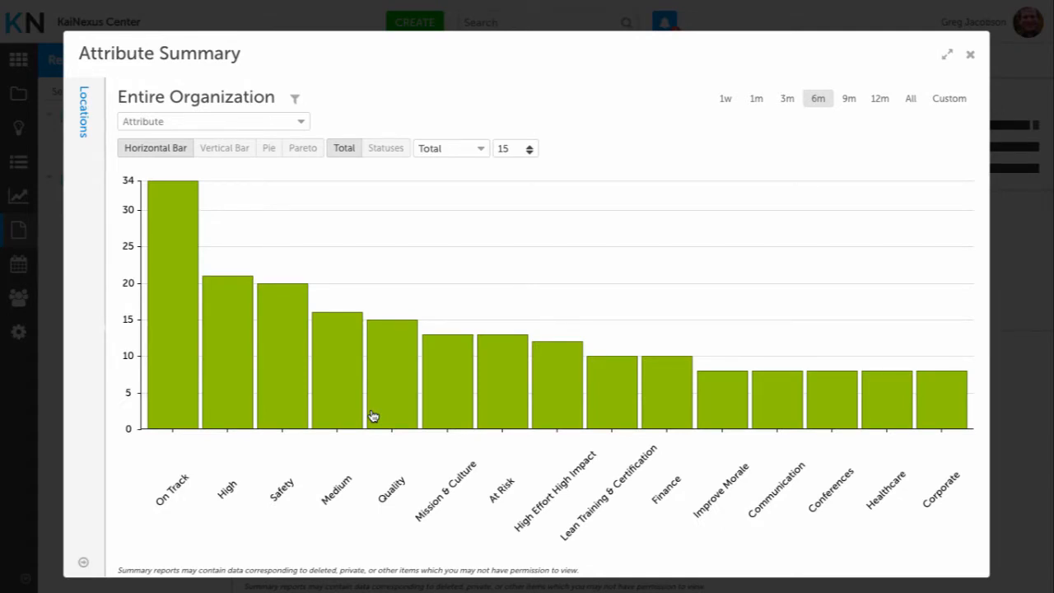
{"action": "left_click", "coordinate": [970, 54]}
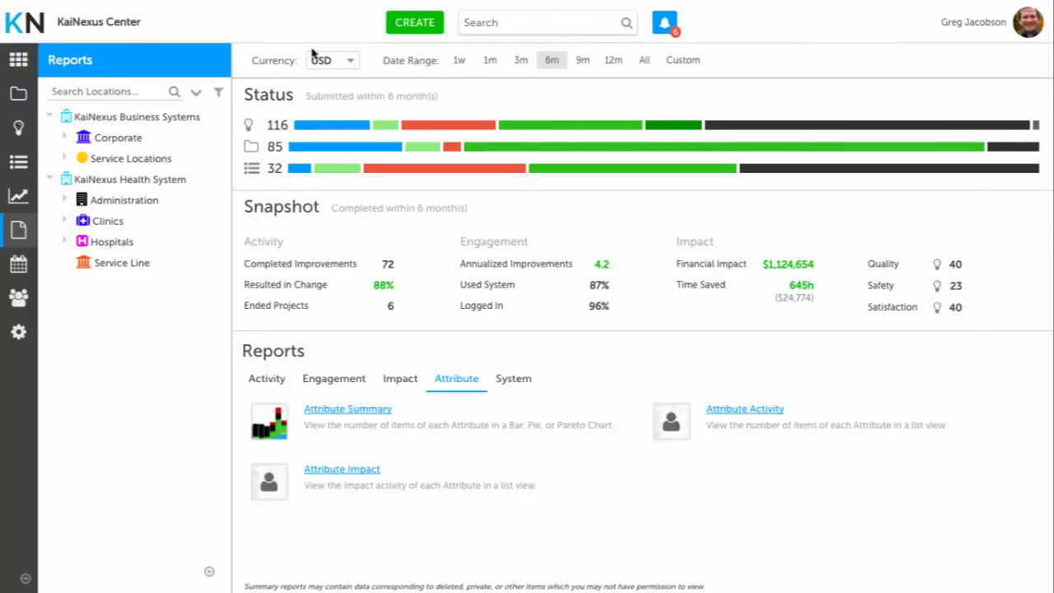
Go to the boards area and open the Strategy Dashboard.
{"action": "left_click", "coordinate": [20, 60]}
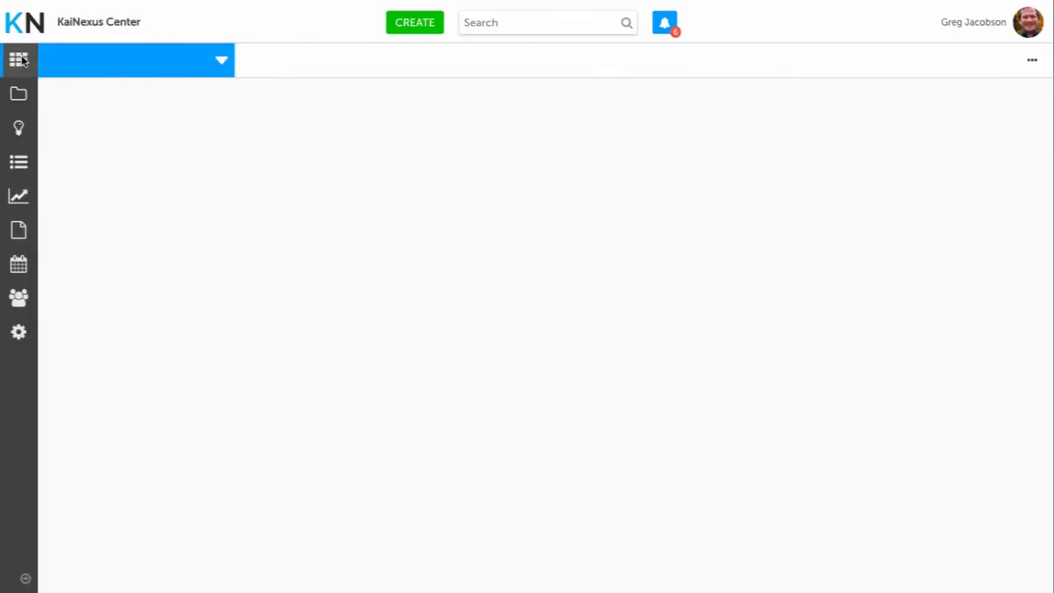
{"action": "left_click", "coordinate": [107, 54]}
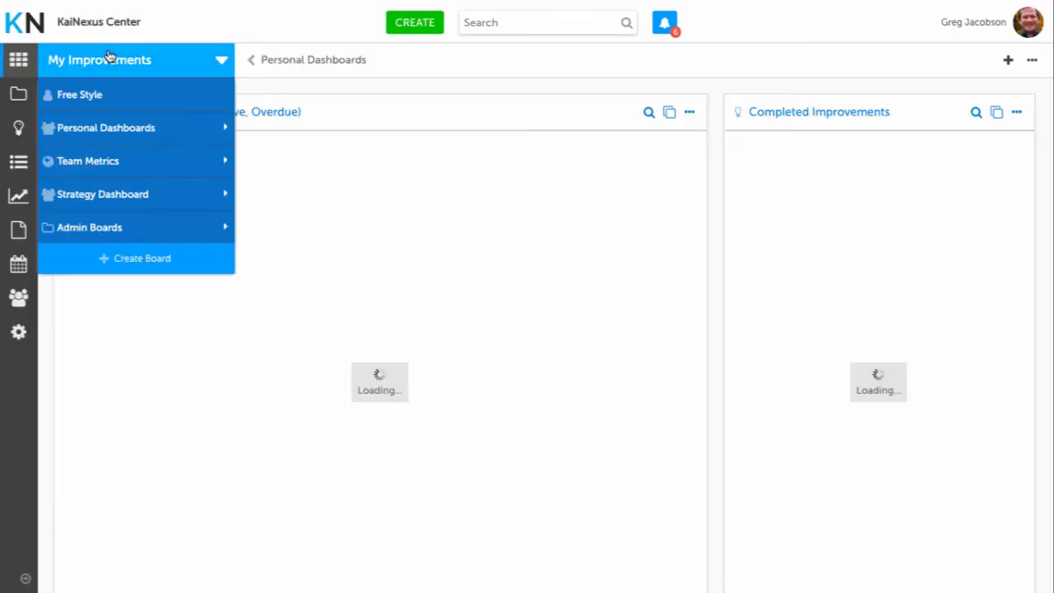
{"action": "left_click", "coordinate": [109, 198]}
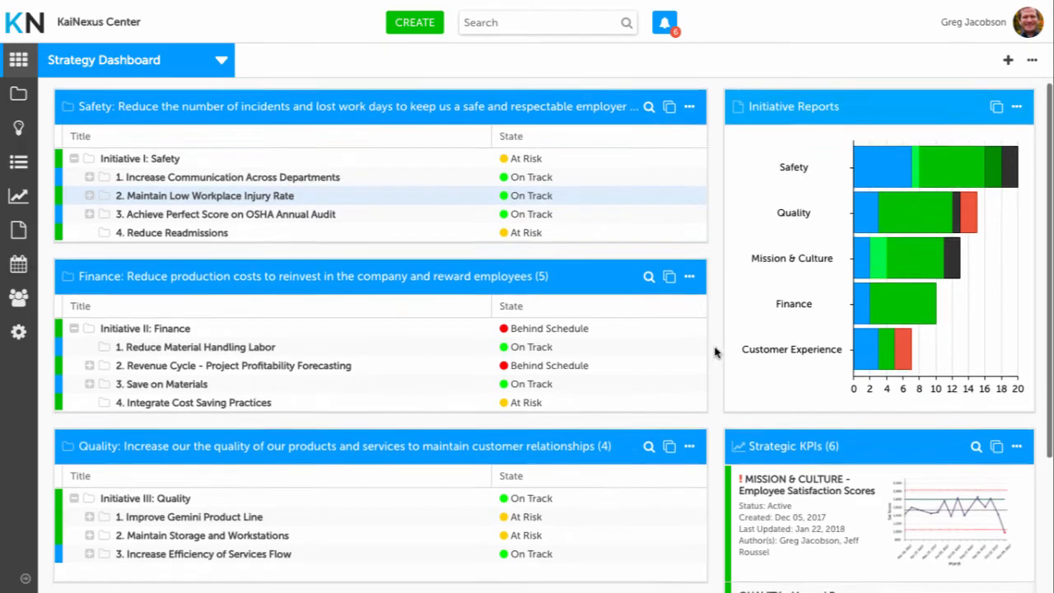
Examine the Employee Satisfaction Scores chart from the Strategic KPIs, zoom into late 2017, reset the zoom and close the chart.
{"action": "scroll", "coordinate": [741, 349], "scroll_direction": "down", "scroll_amount": 2}
{"action": "left_click", "coordinate": [857, 344]}
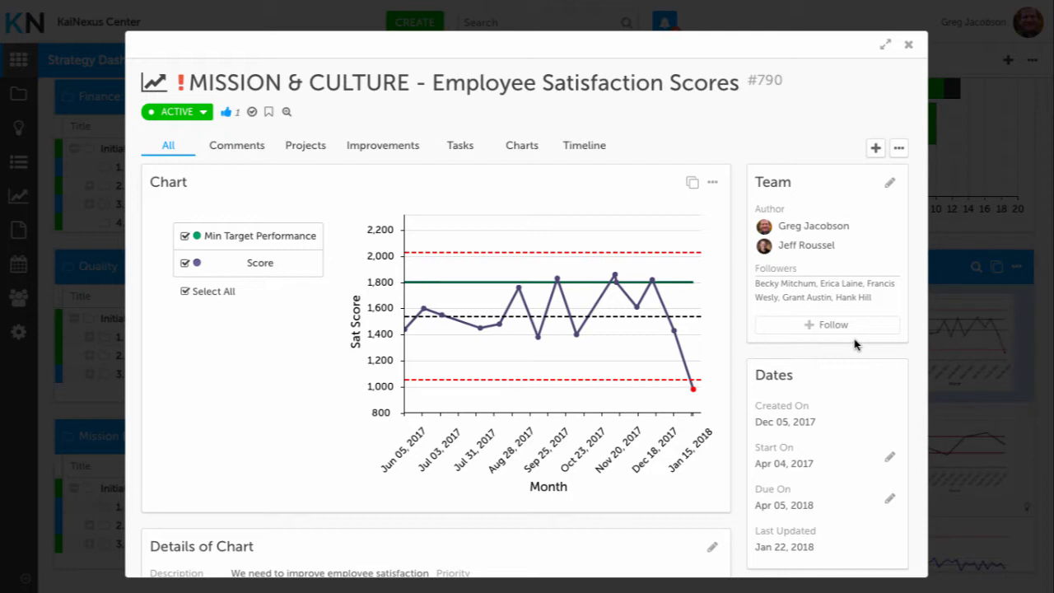
{"action": "left_click_drag", "start_coordinate": [500, 241], "coordinate": [682, 404]}
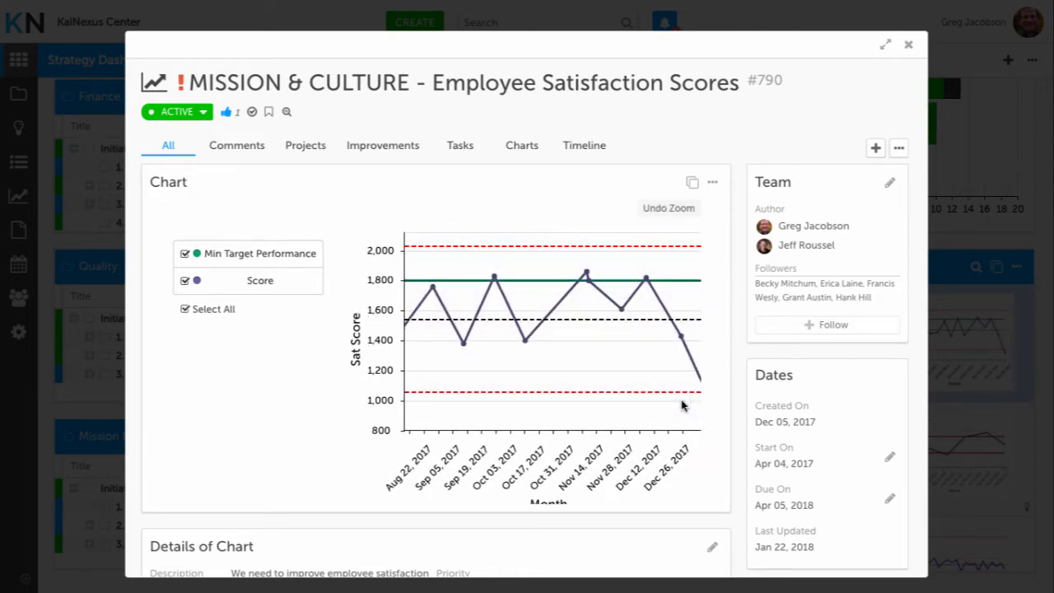
{"action": "left_click", "coordinate": [680, 209]}
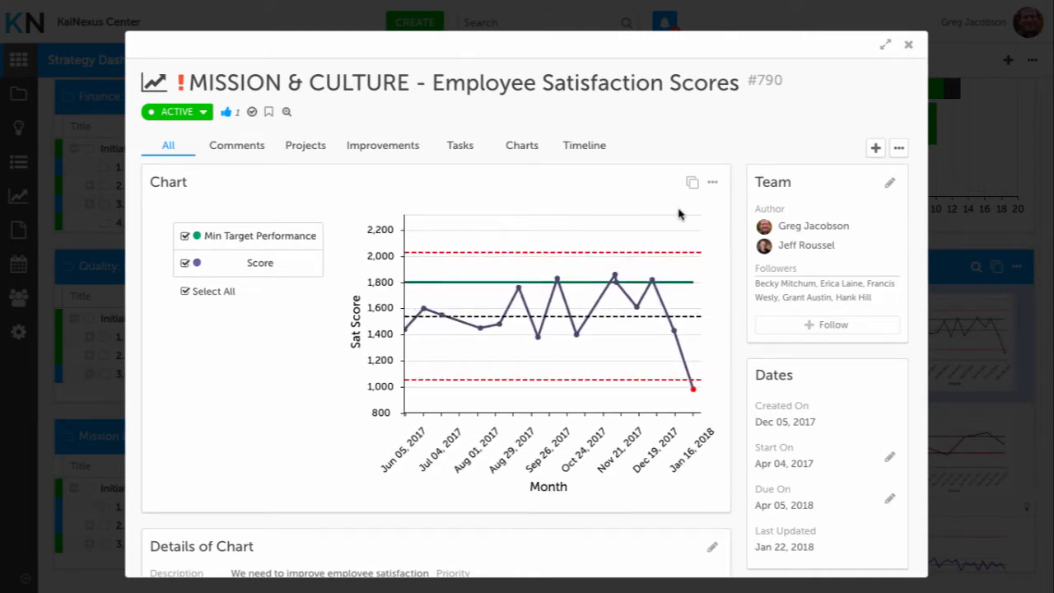
{"action": "left_click", "coordinate": [908, 44]}
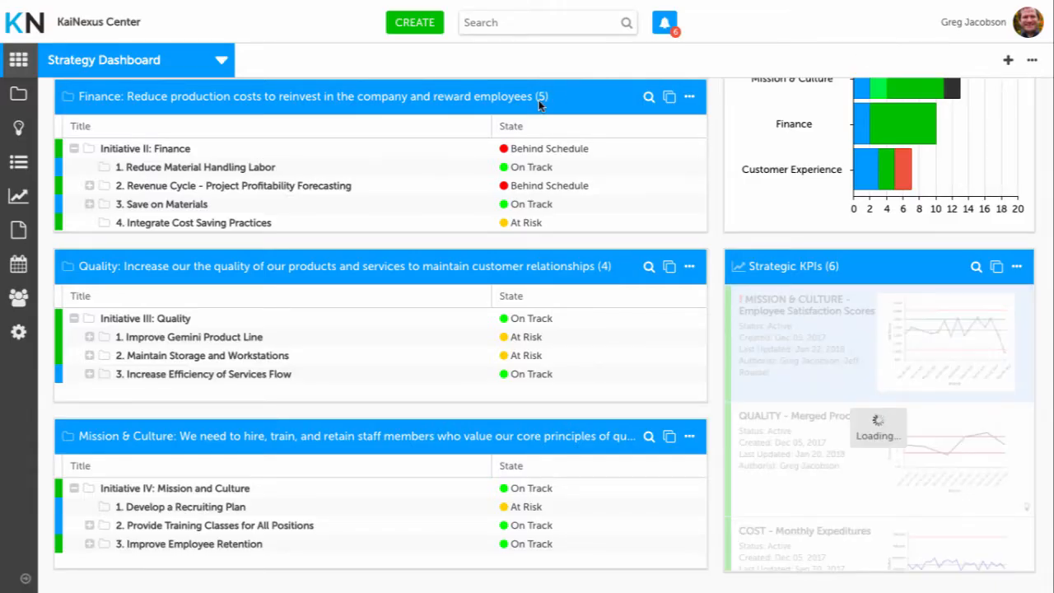
Open the Huddle Board under Team Metrics, enable its location filter and save the board settings.
{"action": "left_click", "coordinate": [21, 61]}
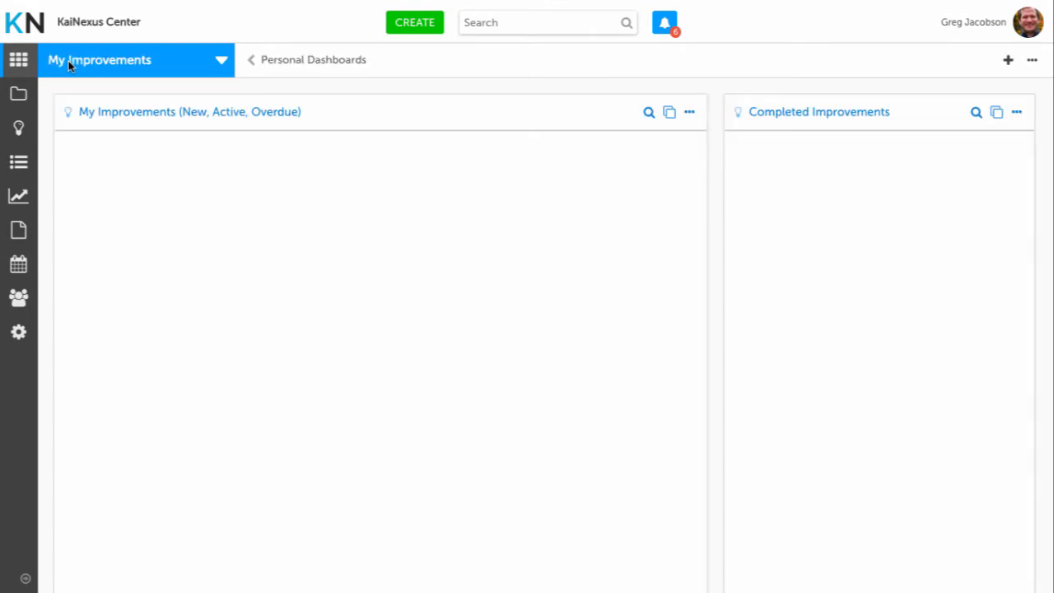
{"action": "left_click", "coordinate": [83, 64]}
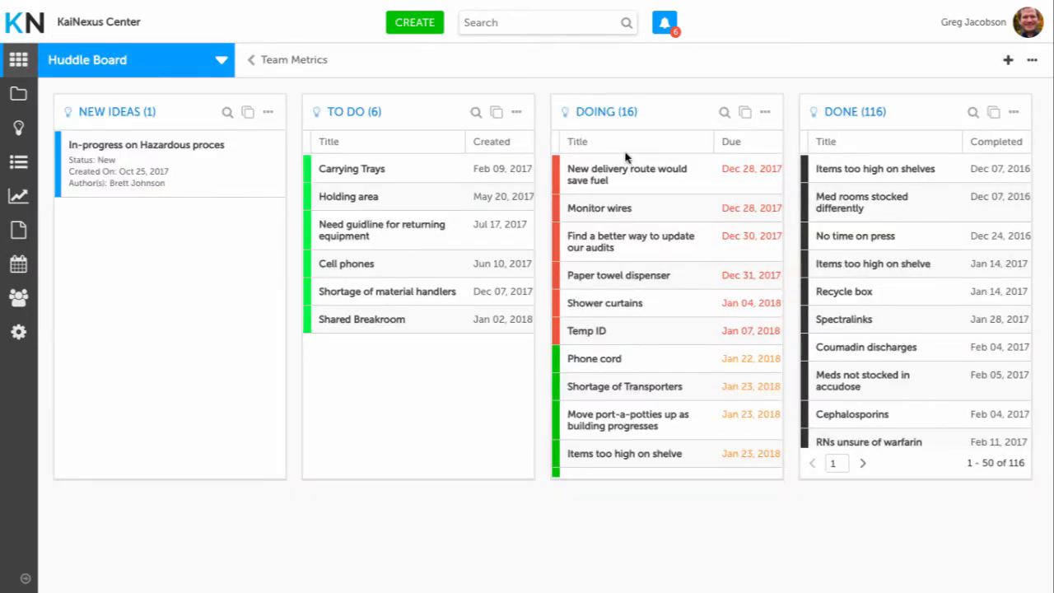
{"action": "left_click", "coordinate": [1032, 60]}
{"action": "left_click", "coordinate": [1023, 86]}
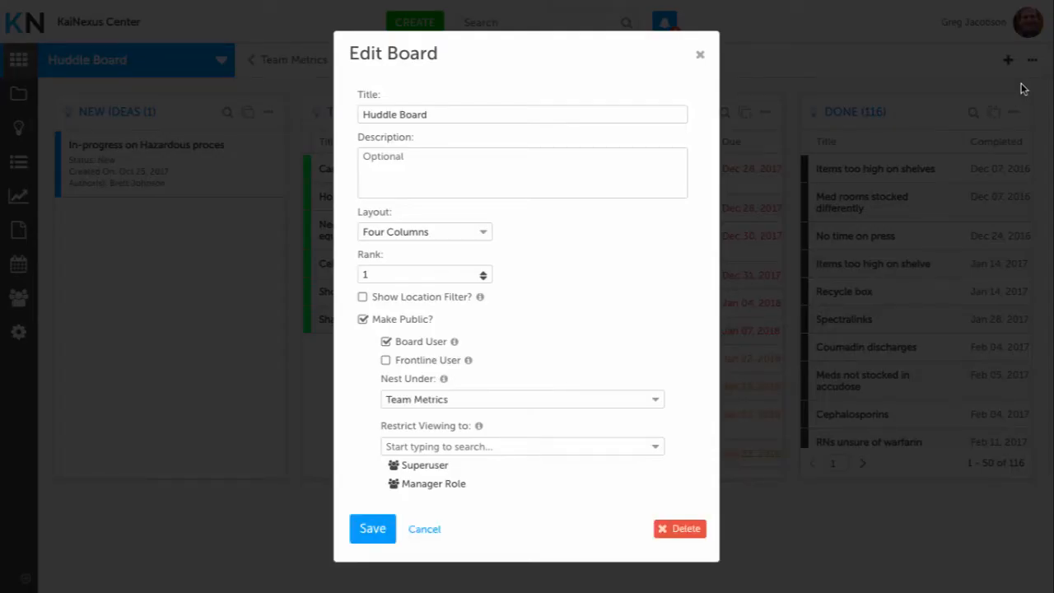
{"action": "left_click", "coordinate": [362, 297]}
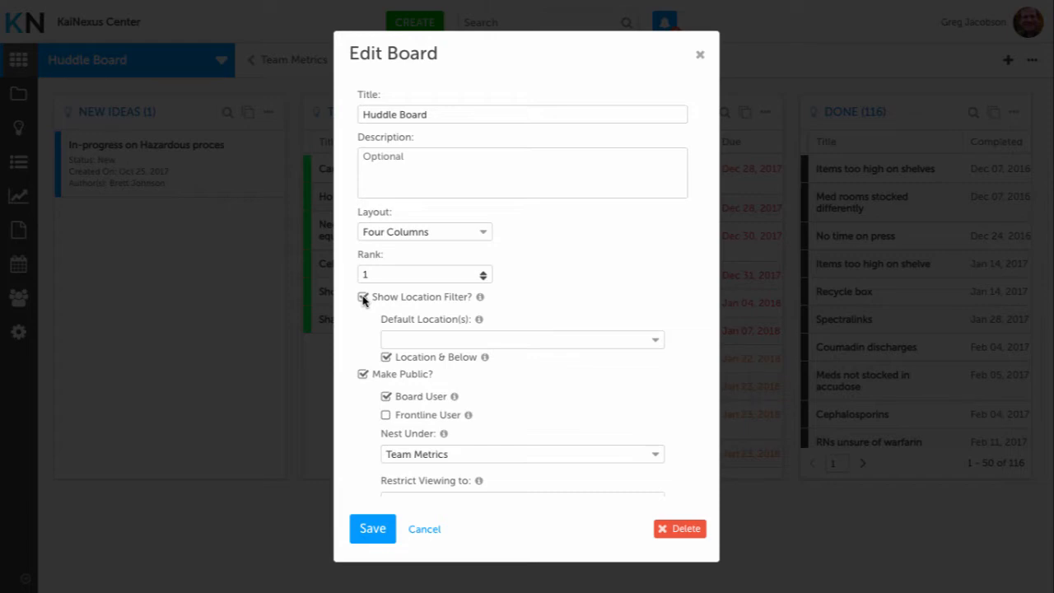
{"action": "left_click", "coordinate": [372, 528]}
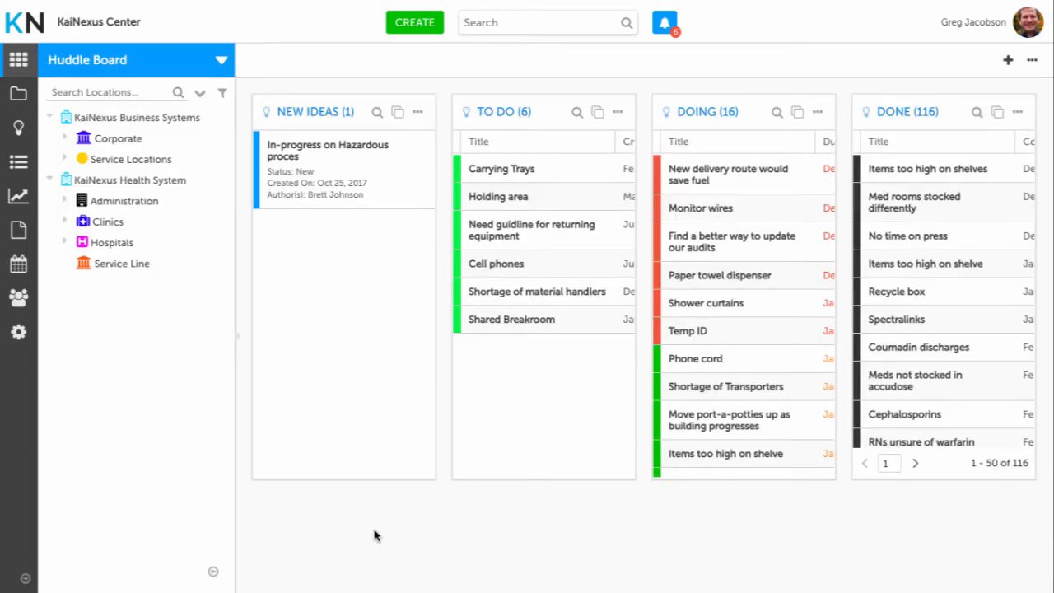
Filter the Huddle Board by the Hospitals location and switch the filter to KaiNexus Health System.
{"action": "left_click", "coordinate": [139, 242]}
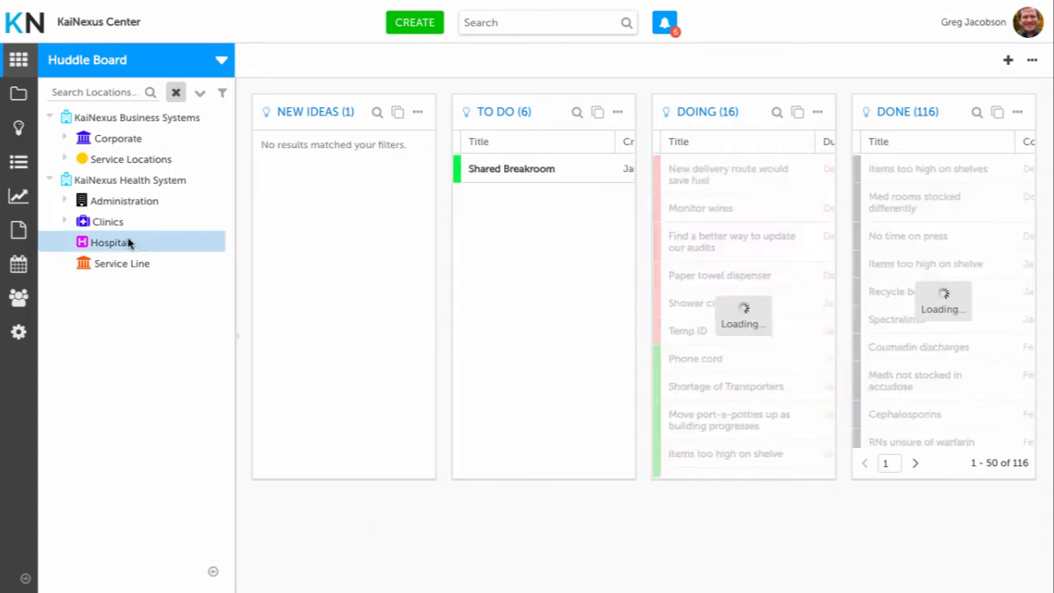
{"action": "left_click", "coordinate": [137, 183]}
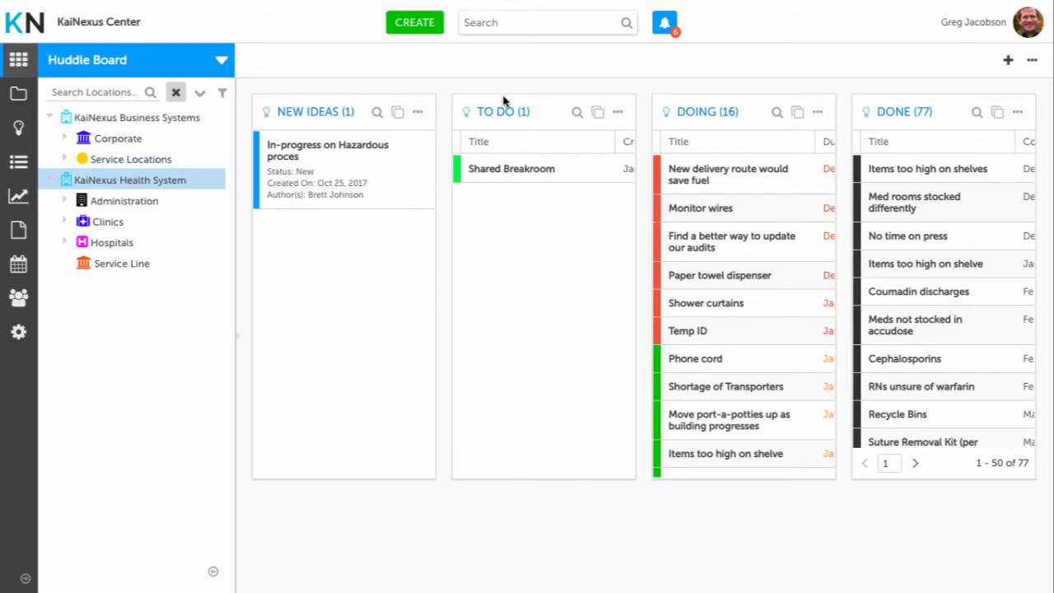
Review the filter rules of the TO DO card, including the Status operator choices, and close them without saving.
{"action": "left_click", "coordinate": [618, 111]}
{"action": "left_click", "coordinate": [607, 138]}
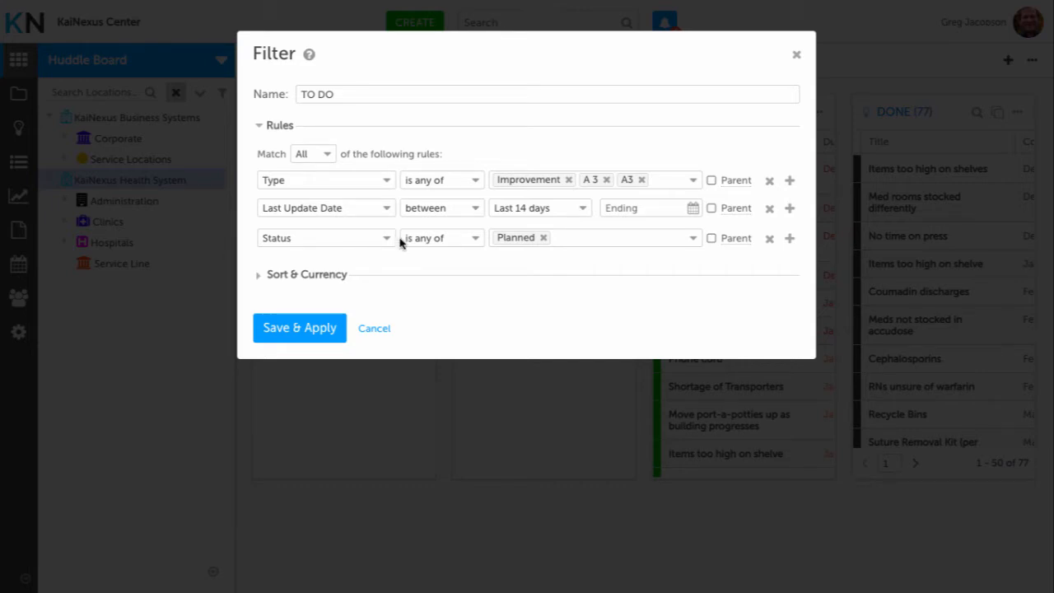
{"action": "left_click", "coordinate": [473, 239]}
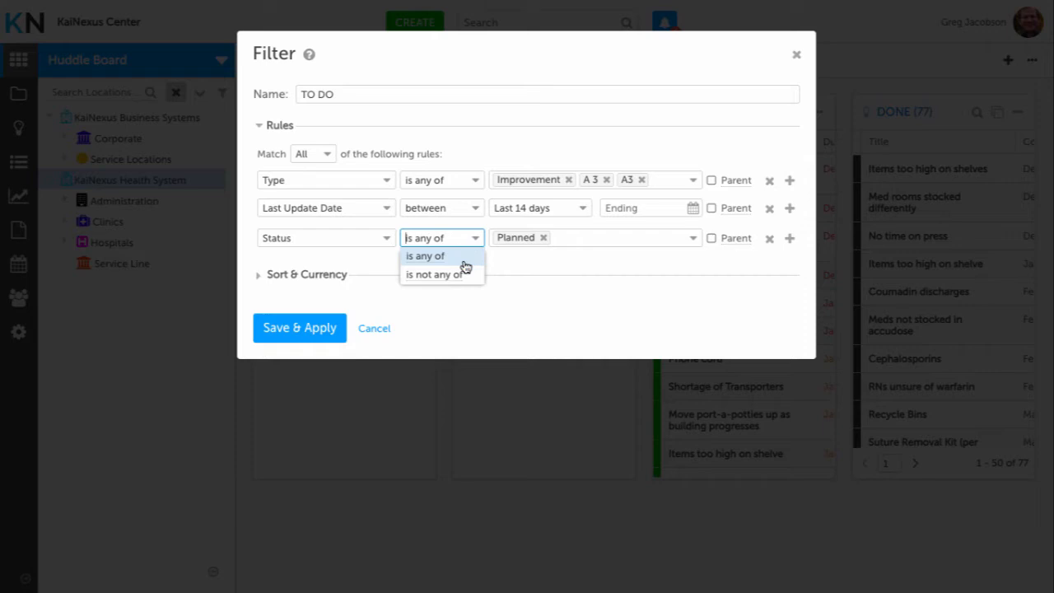
{"action": "left_click", "coordinate": [796, 55]}
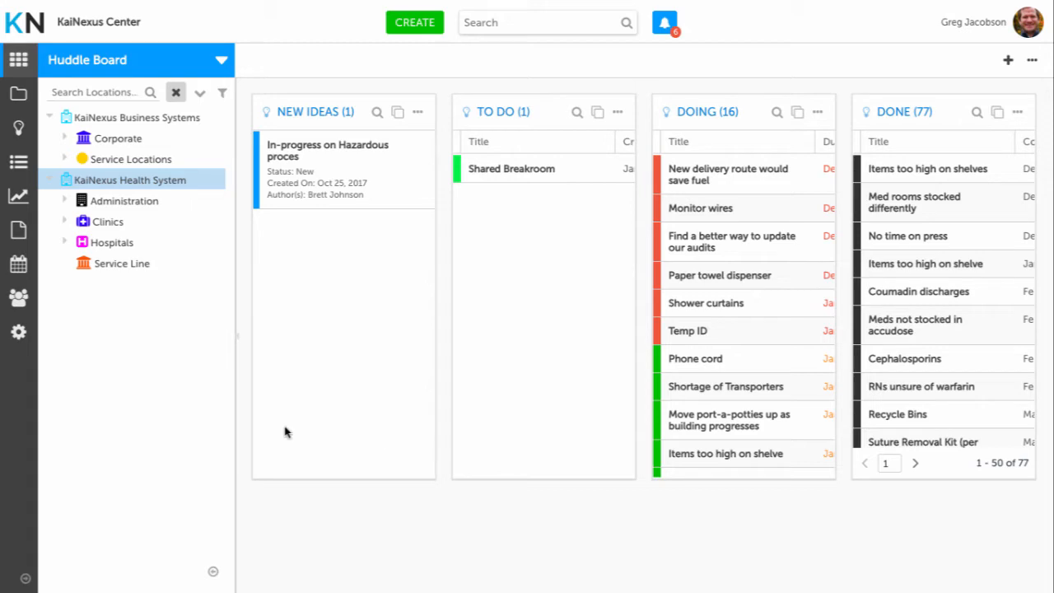
Search for "sotrage org" and open the Storage Organization A3 in full-screen view.
{"action": "left_click", "coordinate": [480, 21]}
{"action": "type", "text": "sotrage org"}
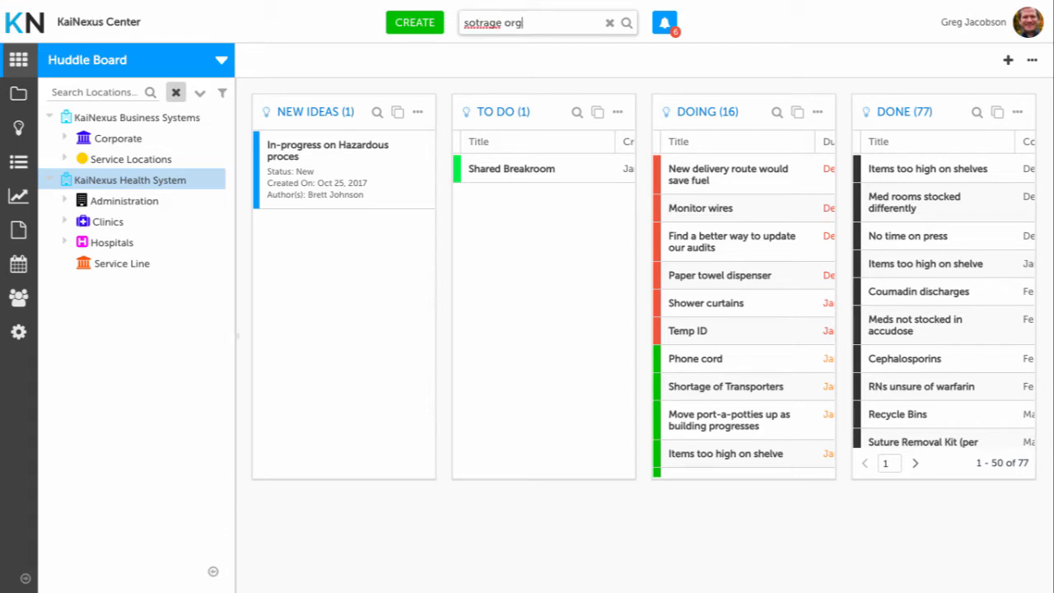
{"action": "key", "text": "Return"}
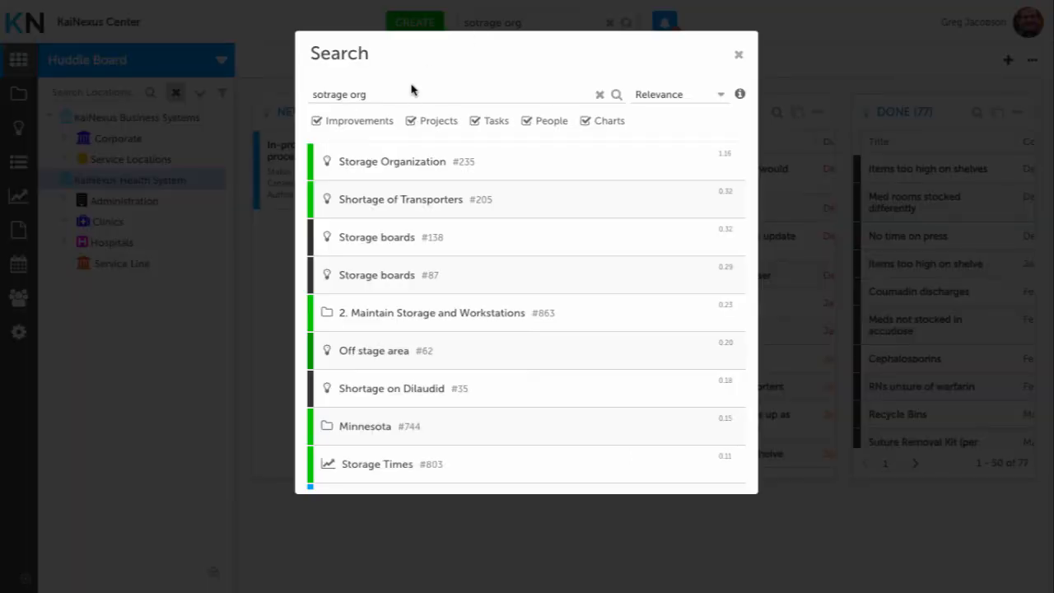
{"action": "left_click", "coordinate": [385, 165]}
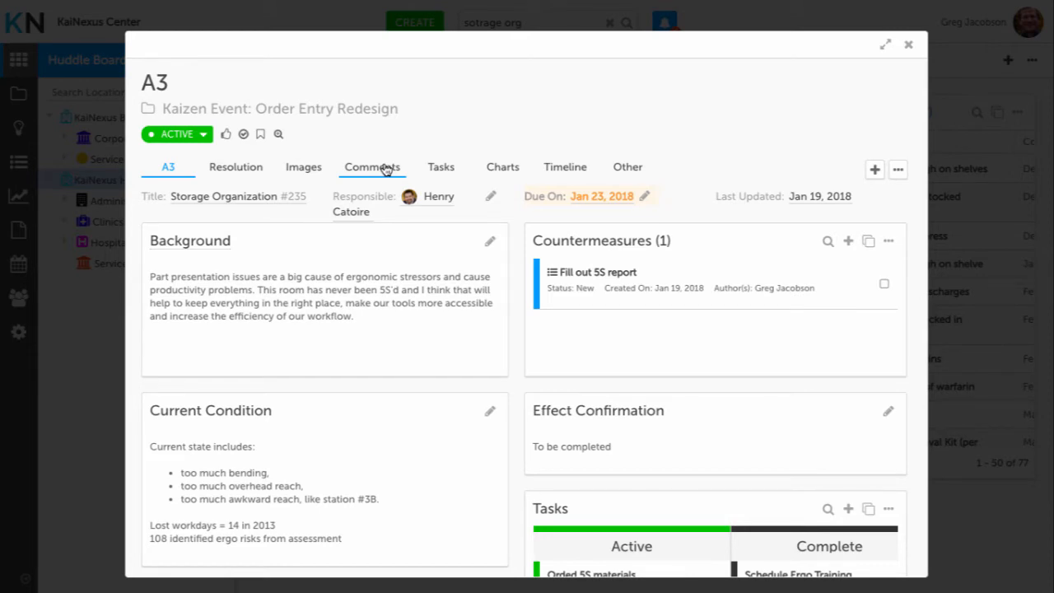
{"action": "left_click", "coordinate": [885, 46]}
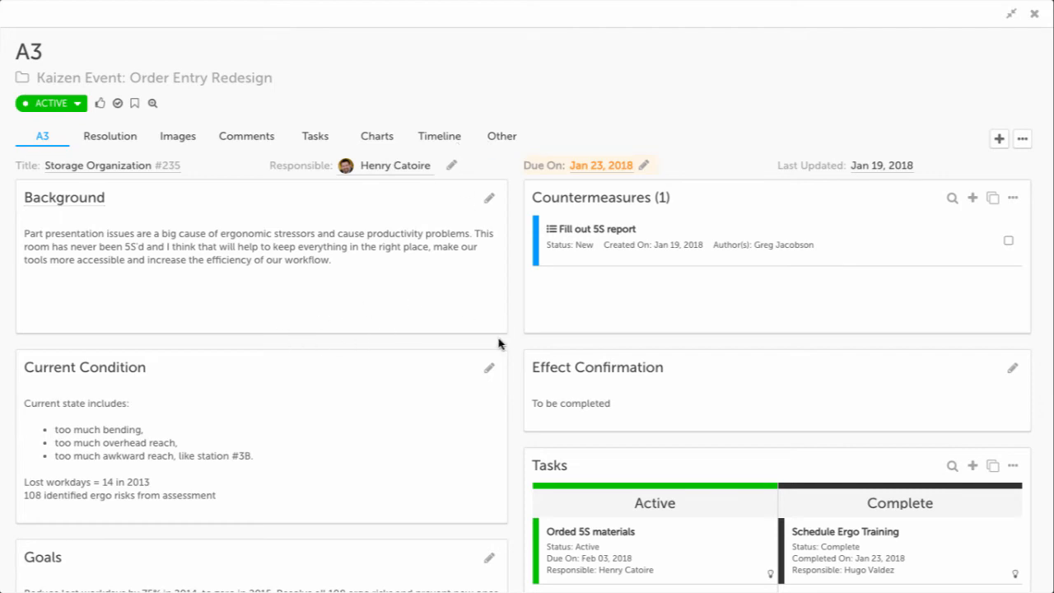
Examine the A3's sections from Background to the Before and After images, and return to the Huddle Board.
{"action": "scroll", "coordinate": [499, 343], "scroll_direction": "down", "scroll_amount": 2}
{"action": "scroll", "coordinate": [499, 344], "scroll_direction": "down", "scroll_amount": 5}
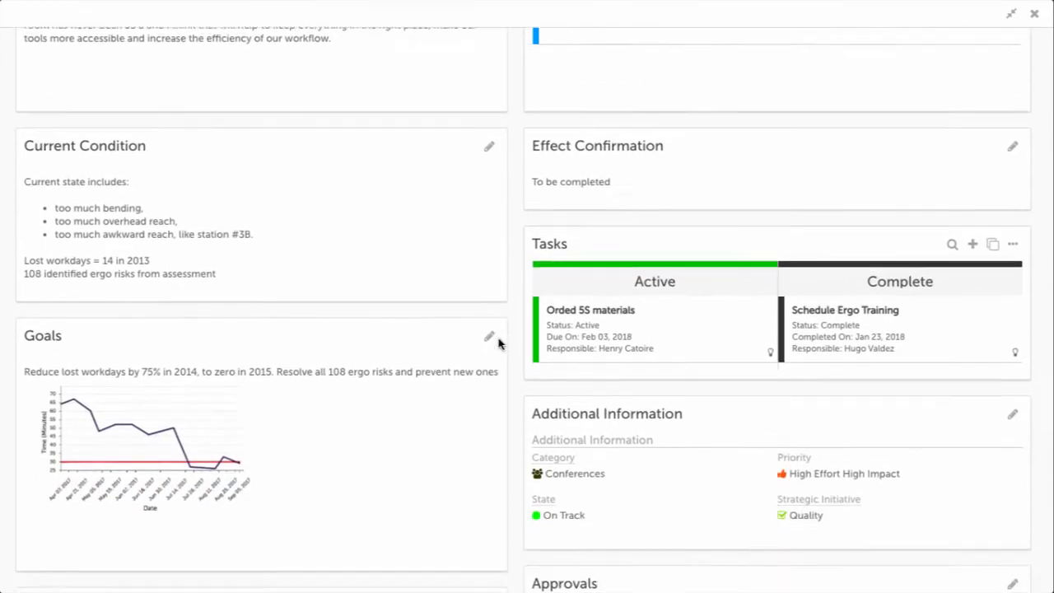
{"action": "scroll", "coordinate": [499, 344], "scroll_direction": "down", "scroll_amount": 5}
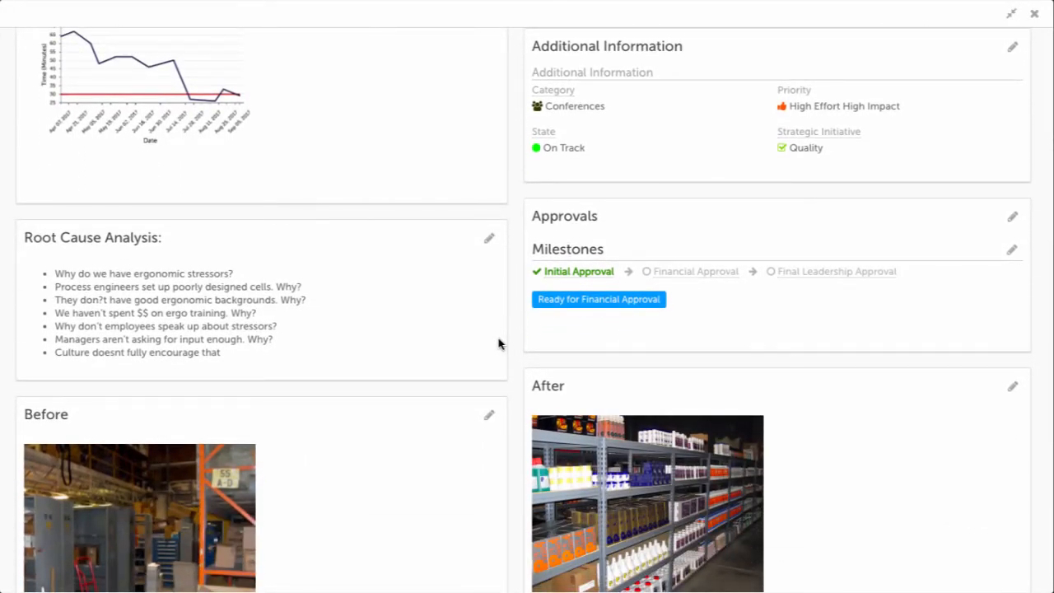
{"action": "scroll", "coordinate": [499, 343], "scroll_direction": "up", "scroll_amount": 5}
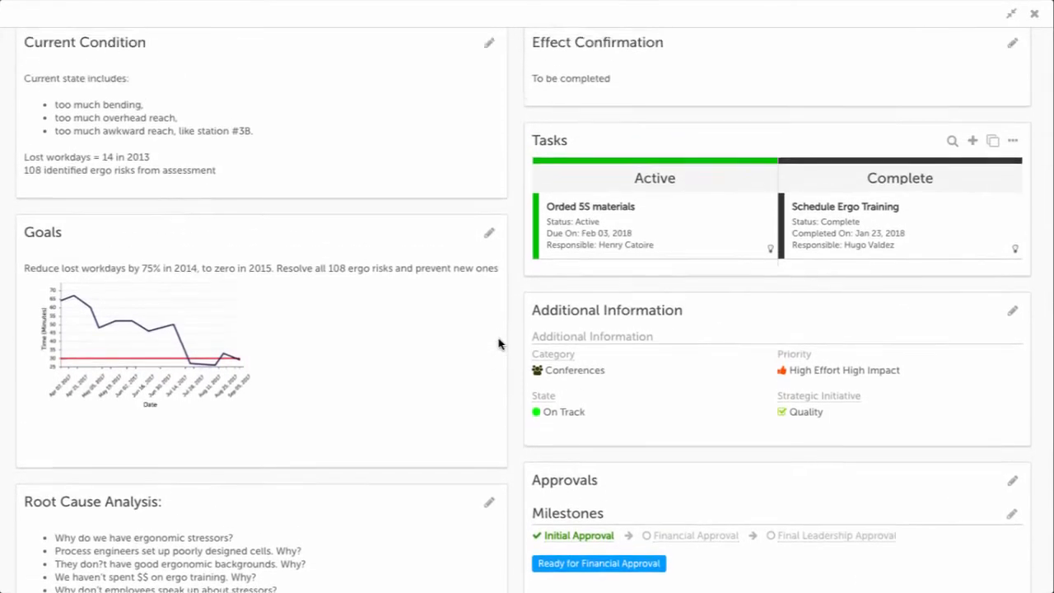
{"action": "scroll", "coordinate": [499, 344], "scroll_direction": "up", "scroll_amount": 6}
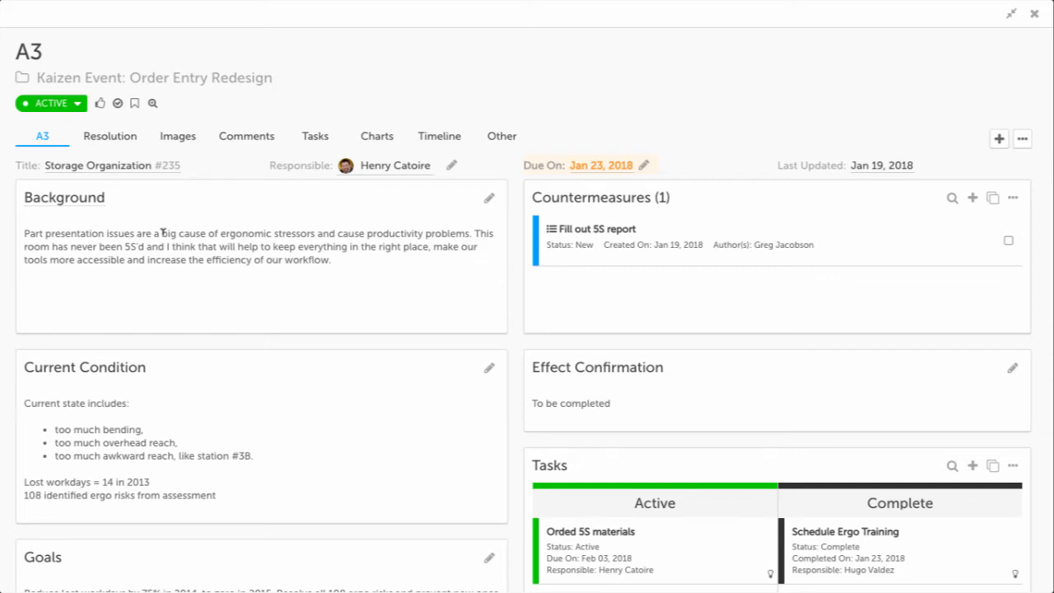
{"action": "mouse_move", "coordinate": [70, 196]}
{"action": "left_click", "coordinate": [1035, 18]}
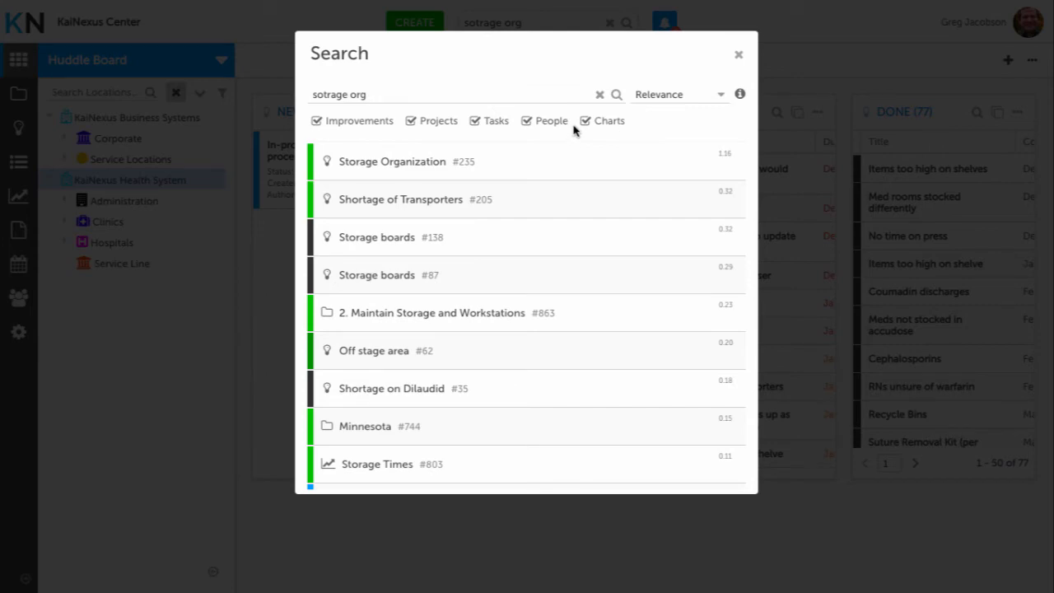
{"action": "left_click", "coordinate": [738, 59]}
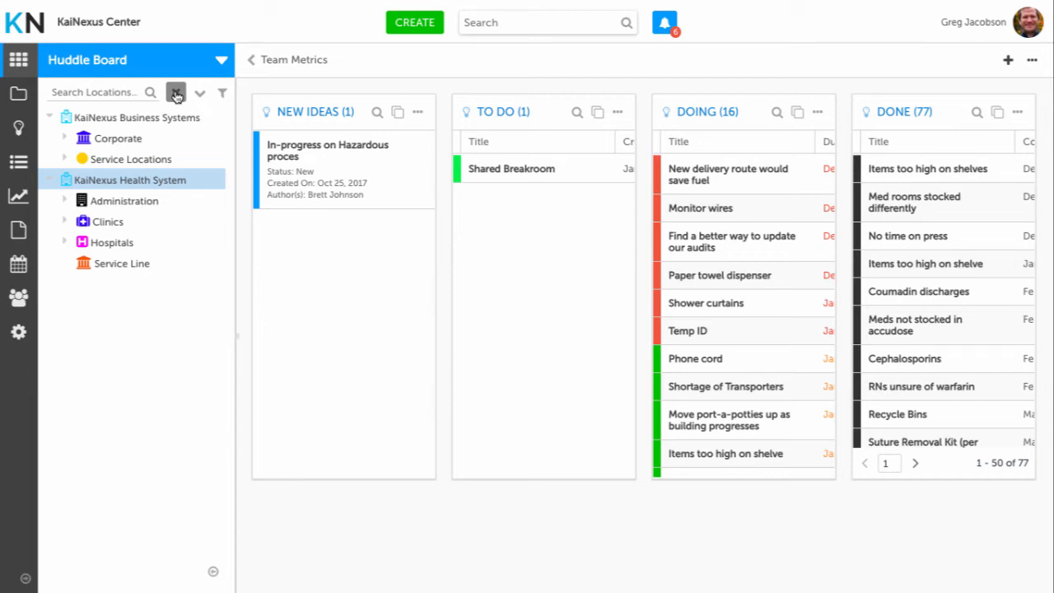
Start a new improvement and enter "test" as both its title and its description.
{"action": "left_click", "coordinate": [414, 25]}
{"action": "left_click", "coordinate": [438, 48]}
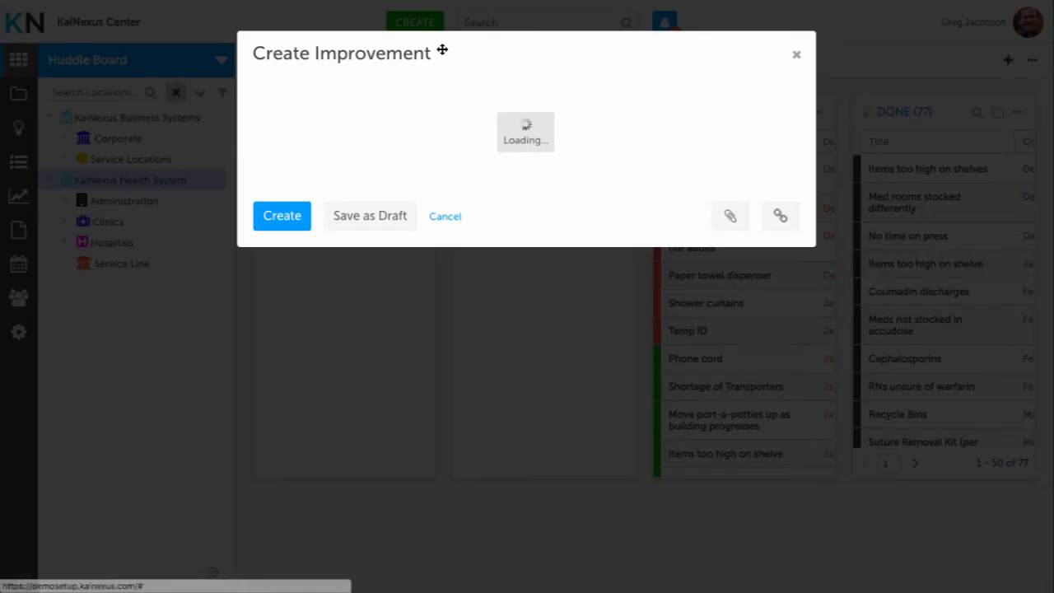
{"action": "left_click", "coordinate": [319, 121]}
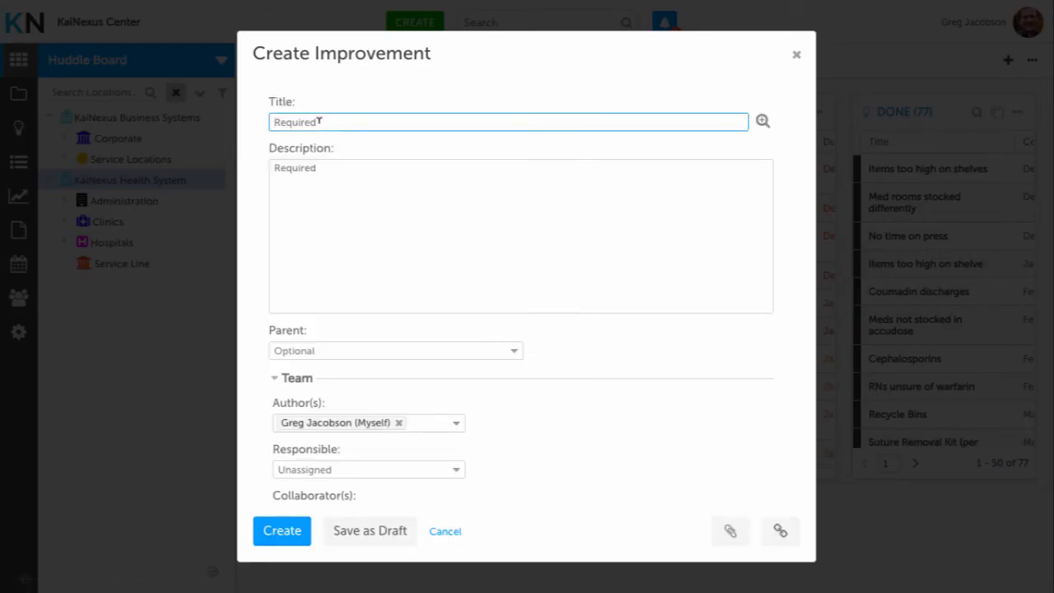
{"action": "type", "text": "test"}
{"action": "left_click", "coordinate": [324, 171]}
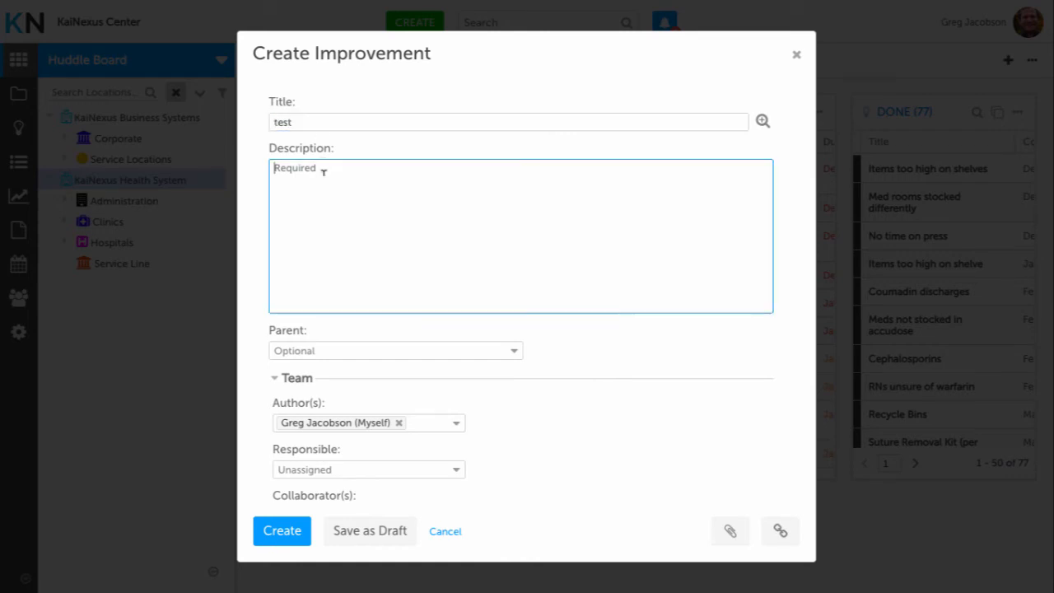
{"action": "type", "text": "test"}
Assign yourself as the responsible person for the improvement and set the due date to 01/31/2018.
{"action": "scroll", "coordinate": [253, 269], "scroll_direction": "down", "scroll_amount": 2}
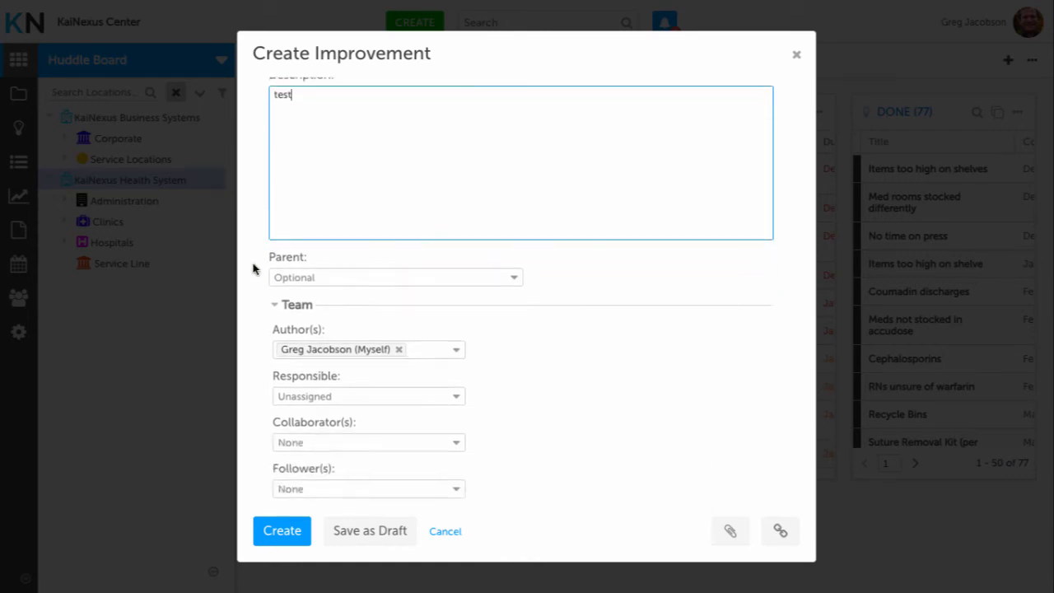
{"action": "scroll", "coordinate": [252, 269], "scroll_direction": "down", "scroll_amount": 1}
{"action": "scroll", "coordinate": [253, 268], "scroll_direction": "up", "scroll_amount": 2}
{"action": "scroll", "coordinate": [253, 269], "scroll_direction": "down", "scroll_amount": 2}
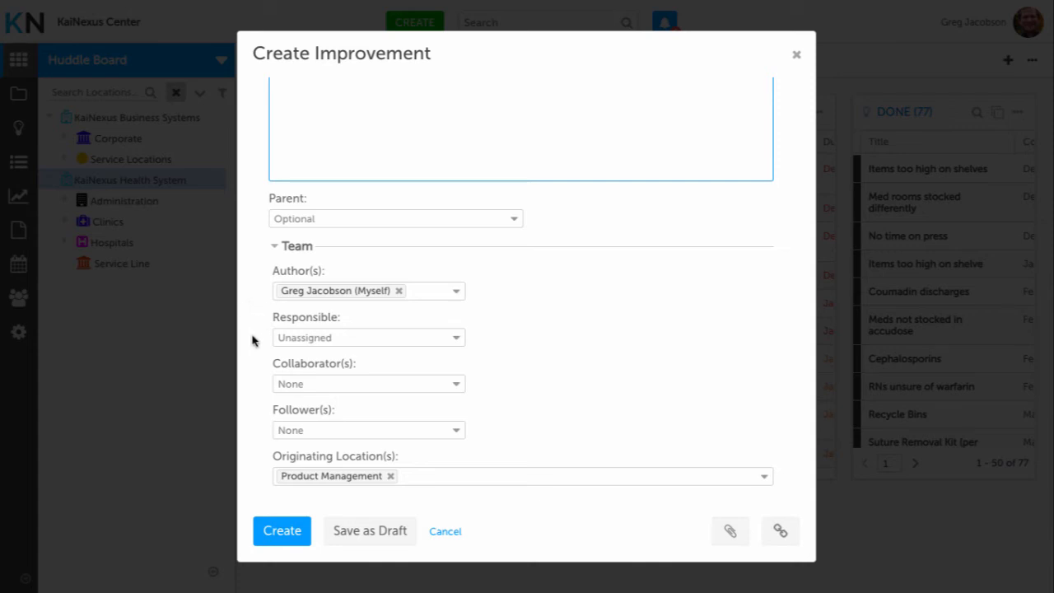
{"action": "left_click", "coordinate": [456, 338]}
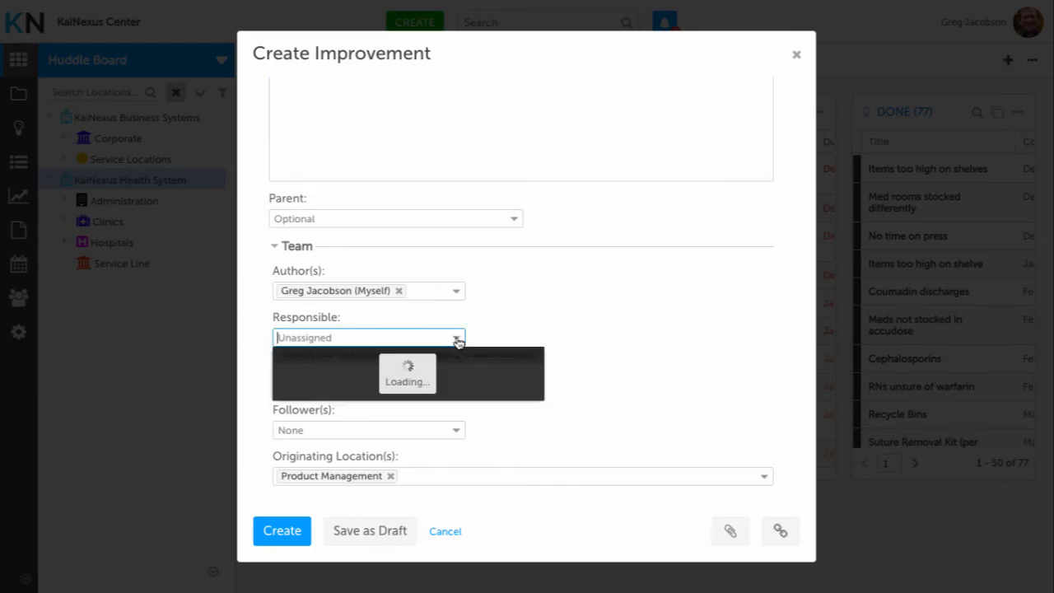
{"action": "left_click", "coordinate": [371, 363]}
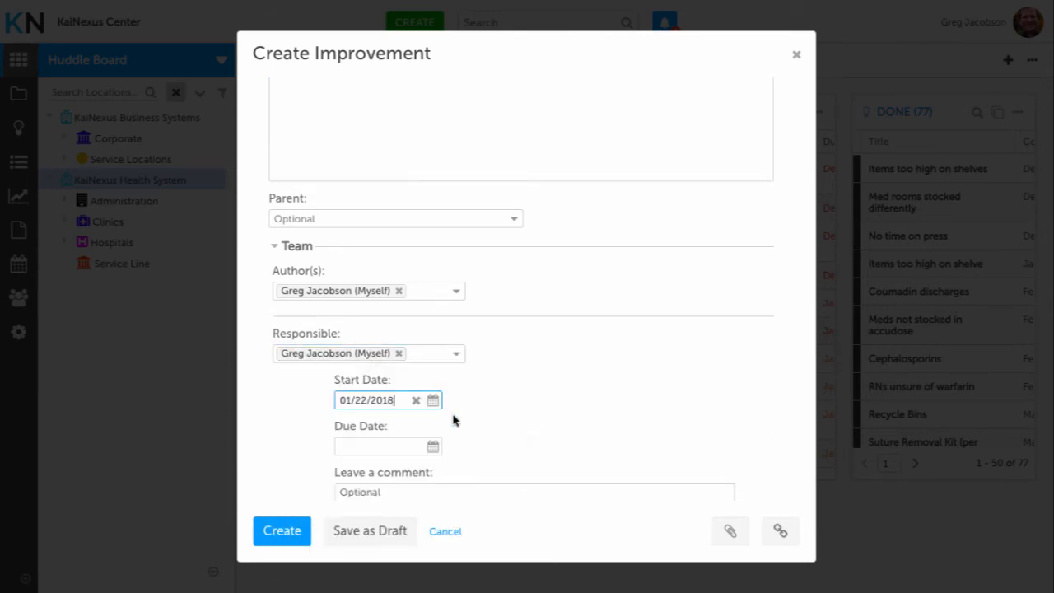
{"action": "left_click", "coordinate": [436, 447]}
{"action": "left_click", "coordinate": [414, 390]}
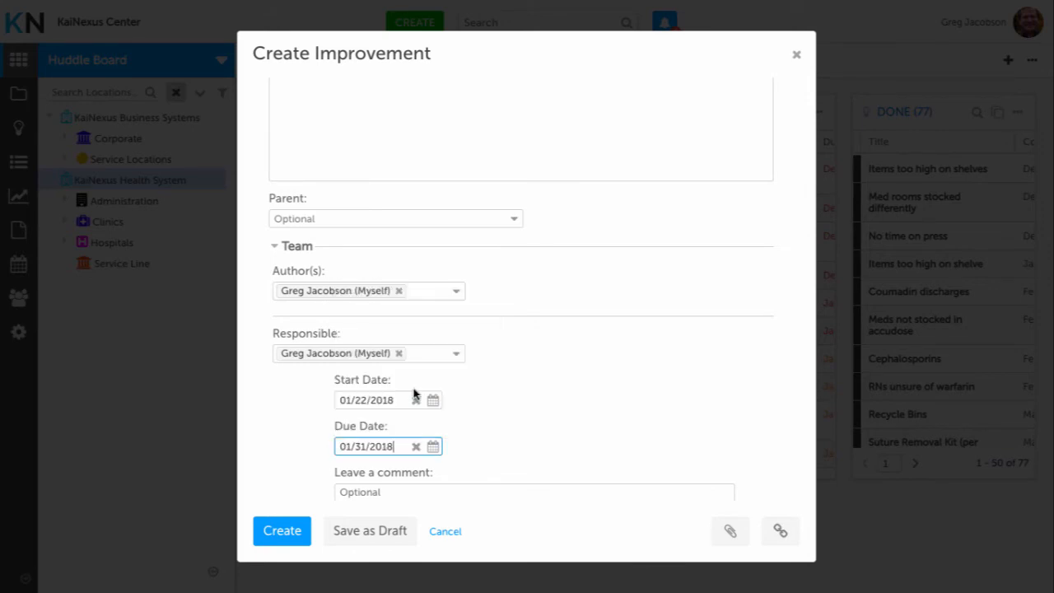
Submit the new improvement, keeping the assigner's resolution approval required, and open it from its link.
{"action": "scroll", "coordinate": [564, 388], "scroll_direction": "down", "scroll_amount": 5}
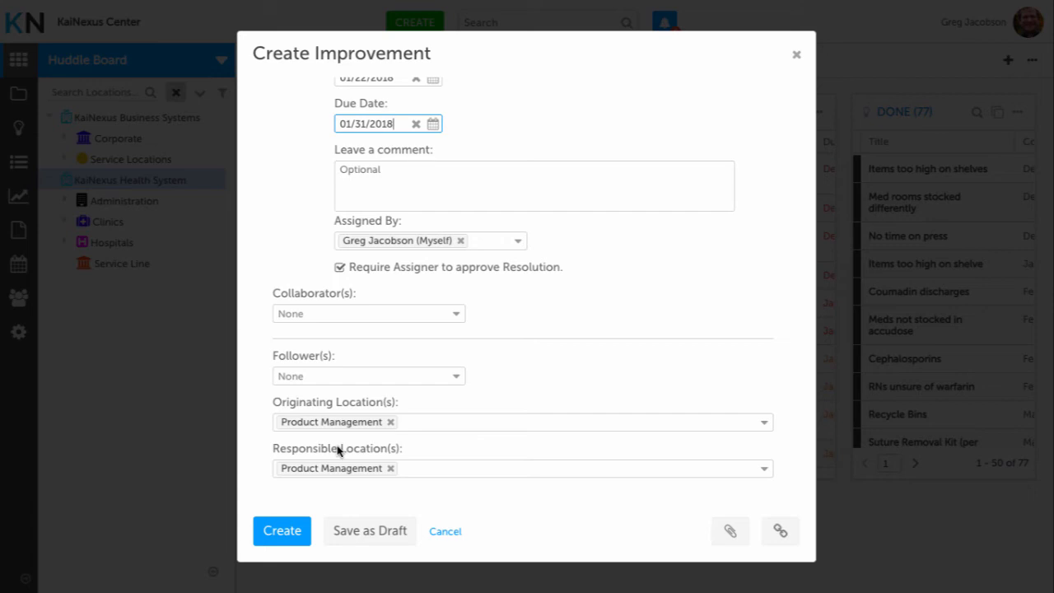
{"action": "left_click", "coordinate": [296, 534]}
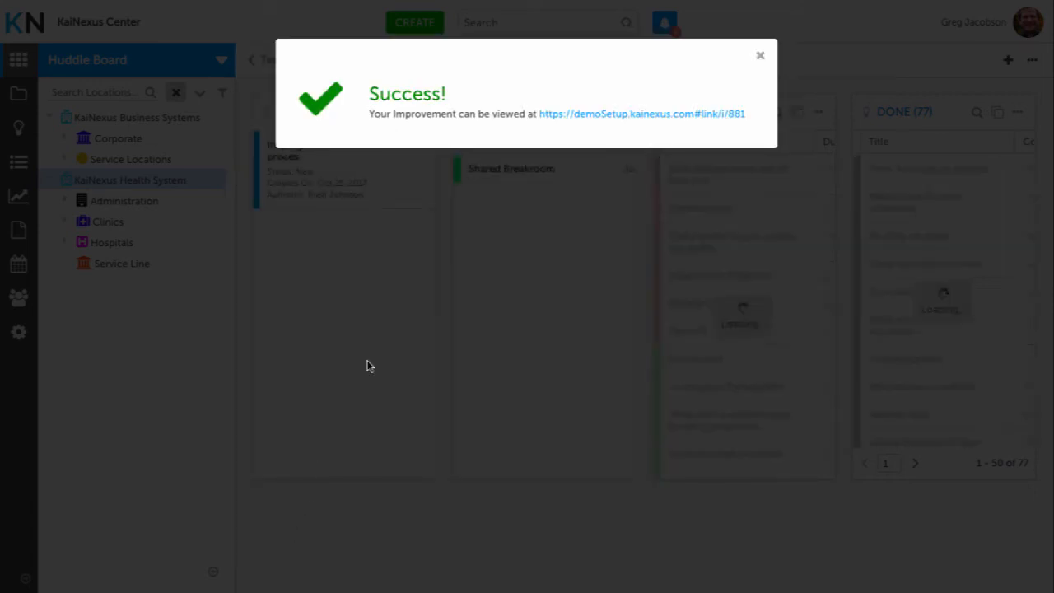
{"action": "left_click", "coordinate": [598, 120]}
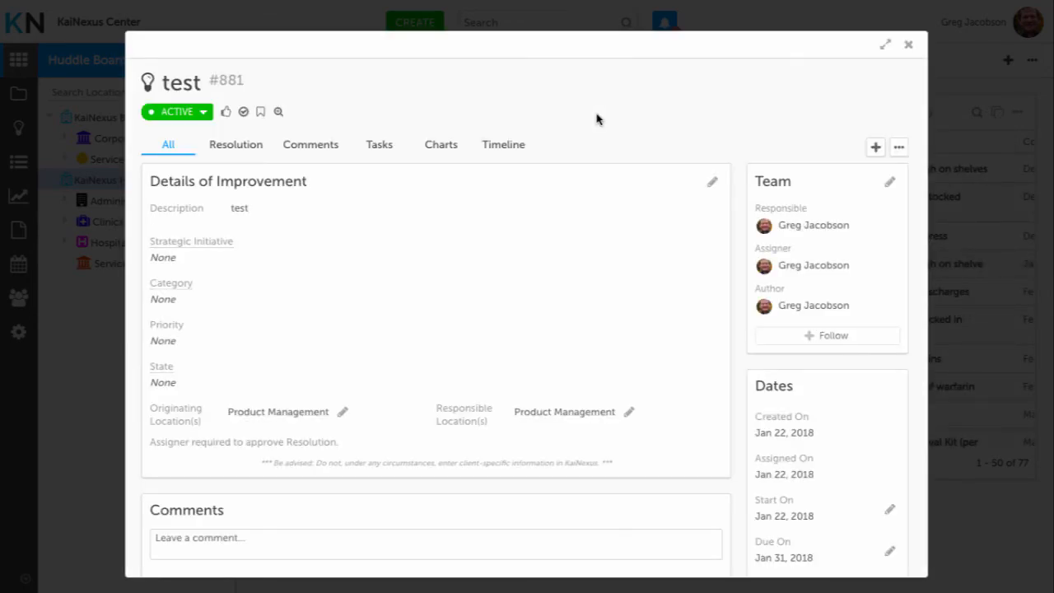
Review the improvement's available actions and its originating and responsible location settings without saving changes, and close the improvement.
{"action": "left_click", "coordinate": [899, 147]}
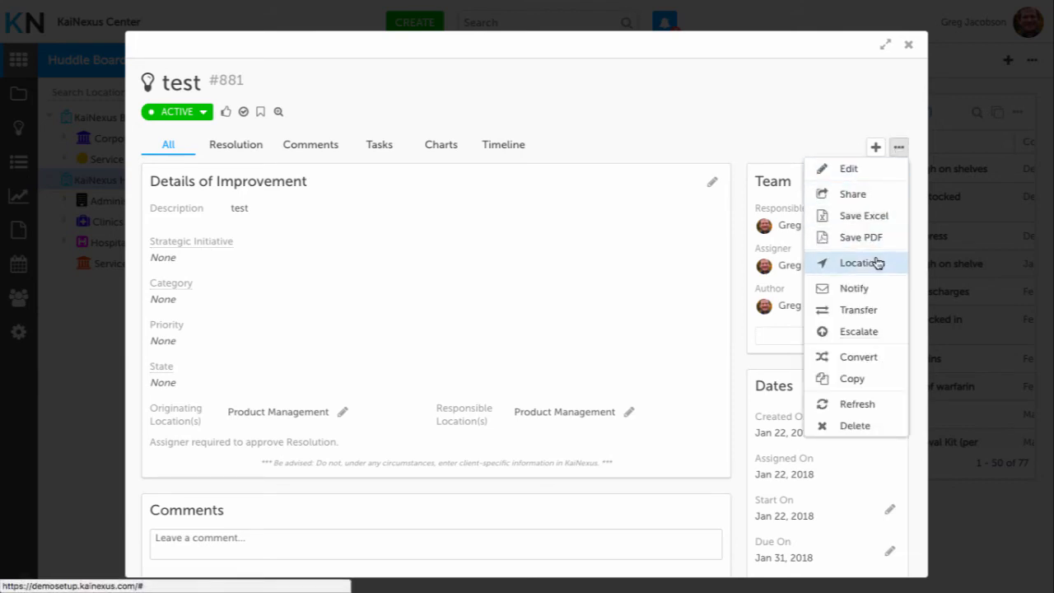
{"action": "left_click", "coordinate": [343, 413]}
{"action": "left_click", "coordinate": [342, 413]}
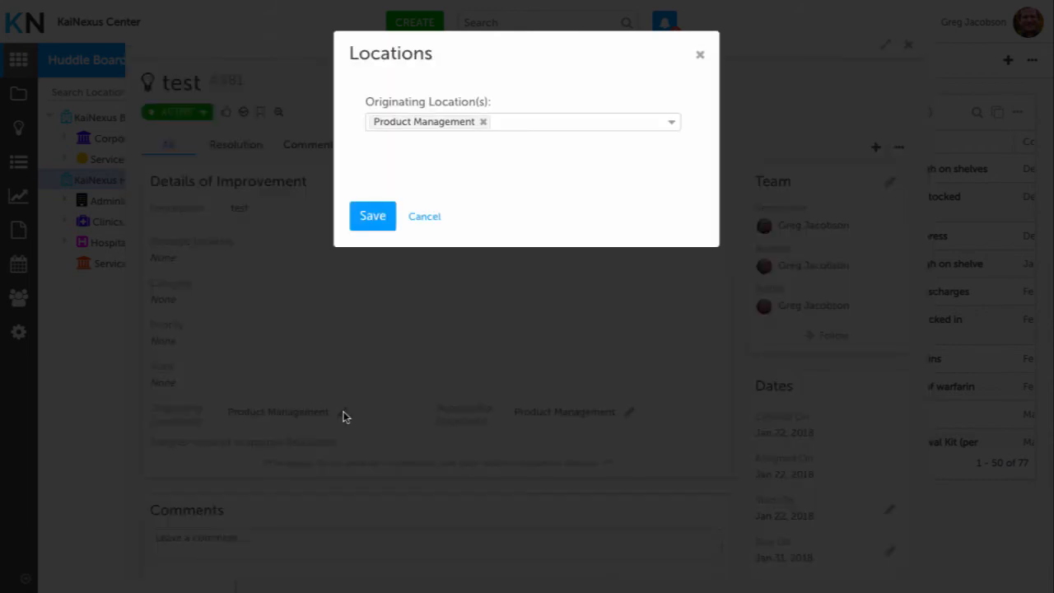
{"action": "left_click", "coordinate": [700, 54]}
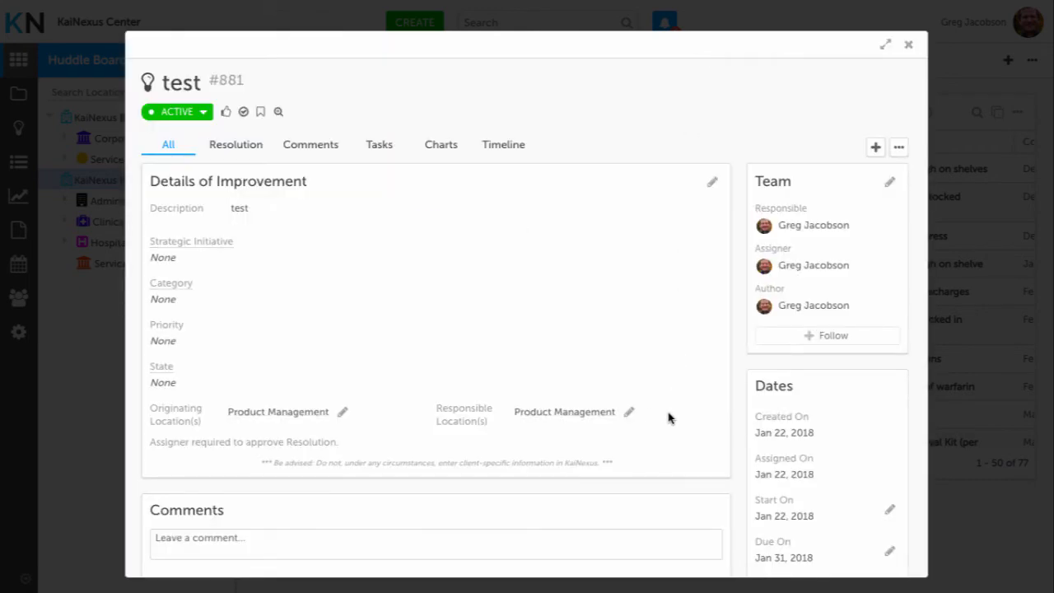
{"action": "left_click", "coordinate": [629, 412]}
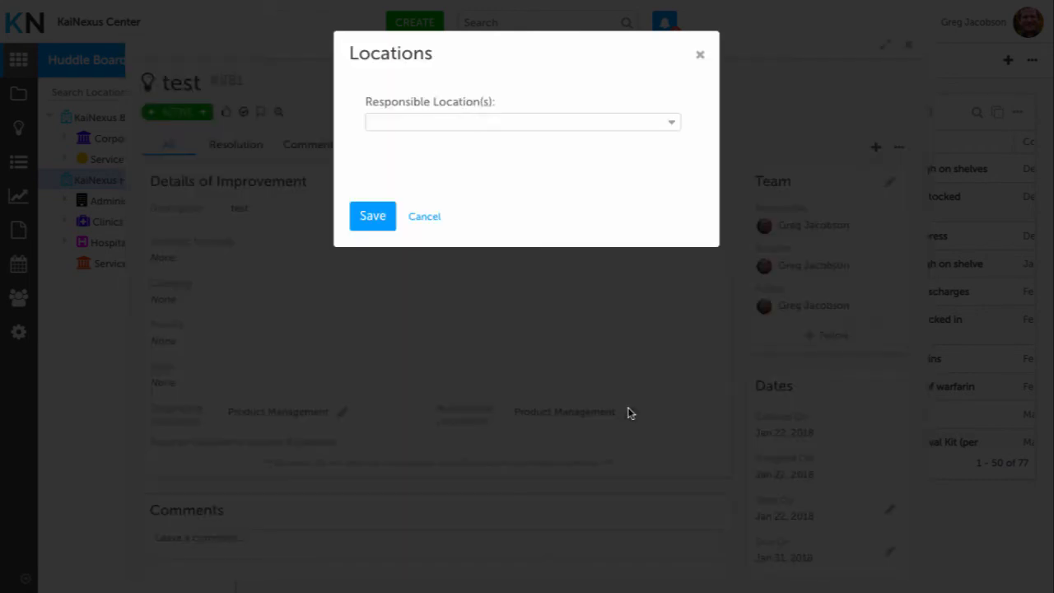
{"action": "left_click", "coordinate": [699, 57]}
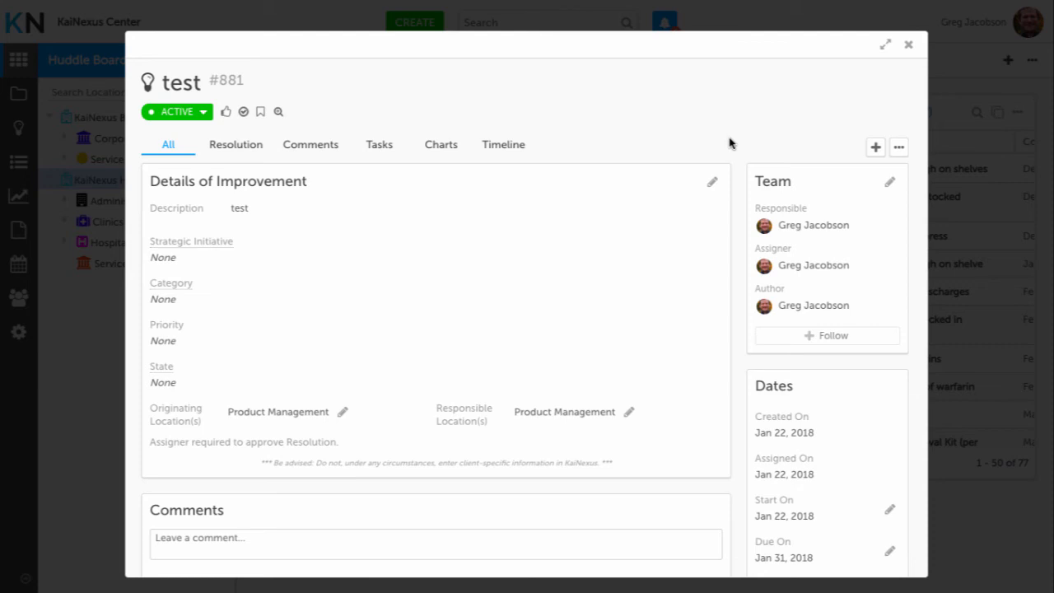
{"action": "left_click", "coordinate": [909, 44]}
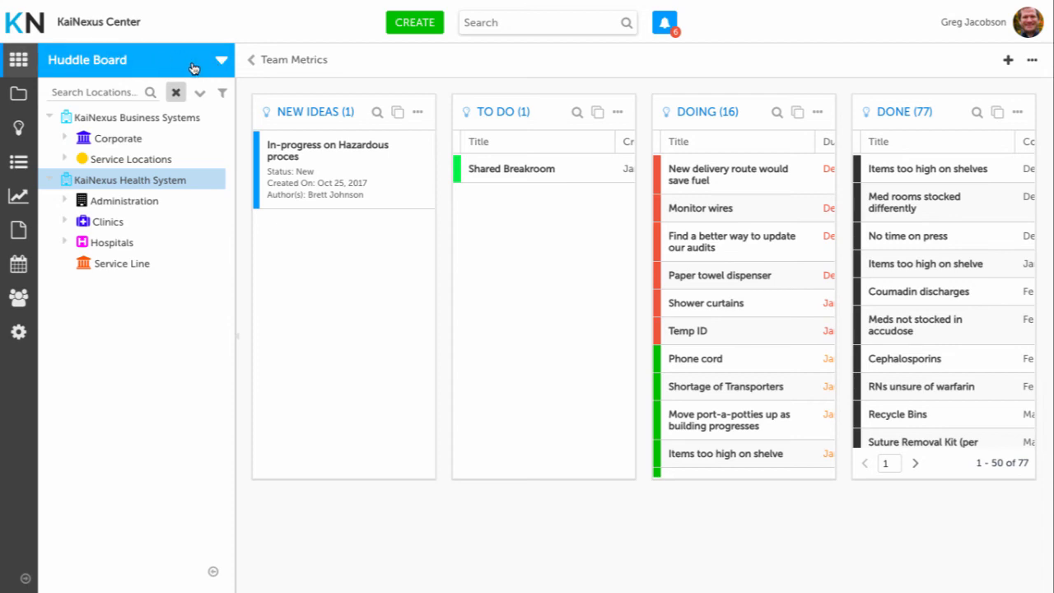
Switch to the Free Style board and open the Team Pic card for editing.
{"action": "left_click", "coordinate": [219, 61]}
{"action": "left_click", "coordinate": [105, 103]}
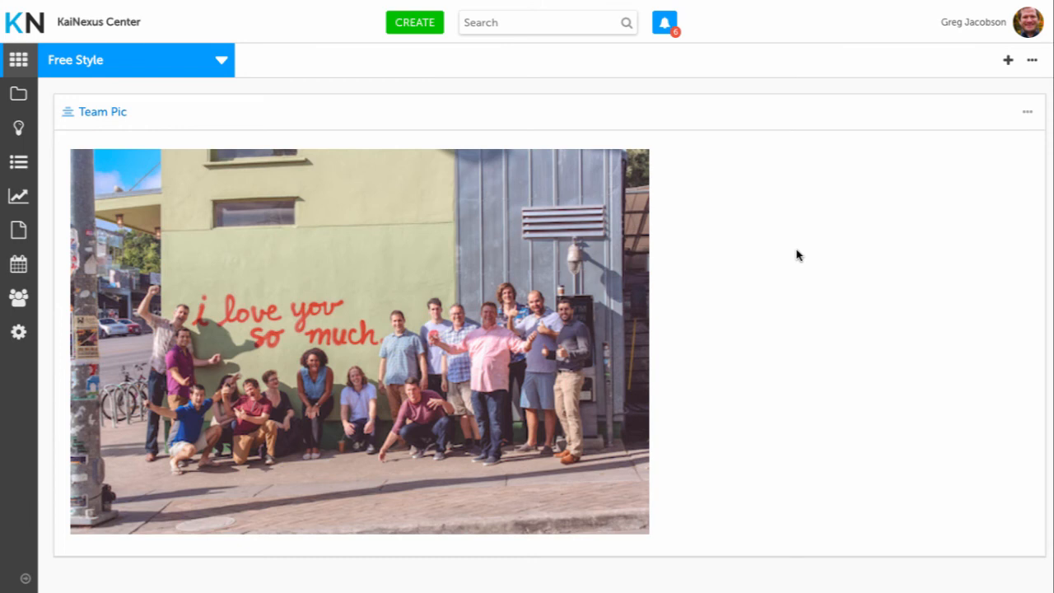
{"action": "left_click", "coordinate": [1028, 115]}
{"action": "left_click", "coordinate": [979, 135]}
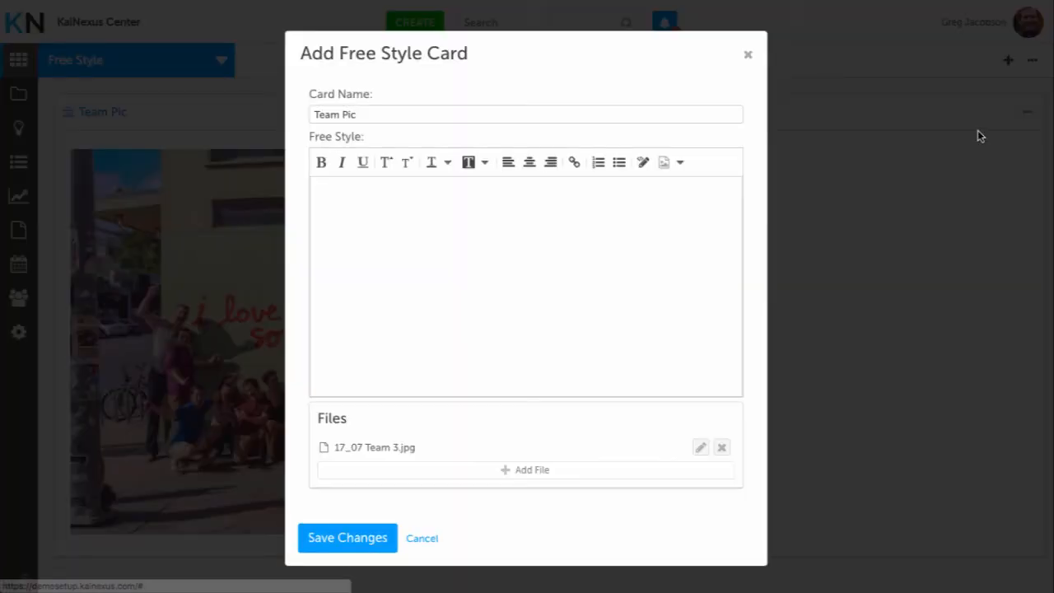